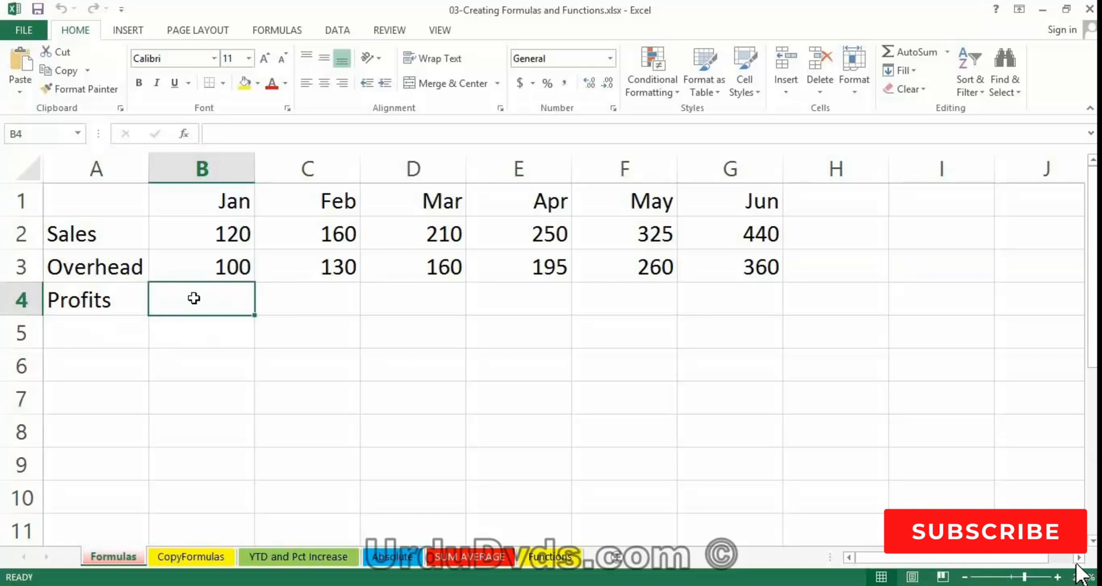
- Calculate January profits in B4 with the constant-value formula =120-100 and select the cell to review it
text(=)
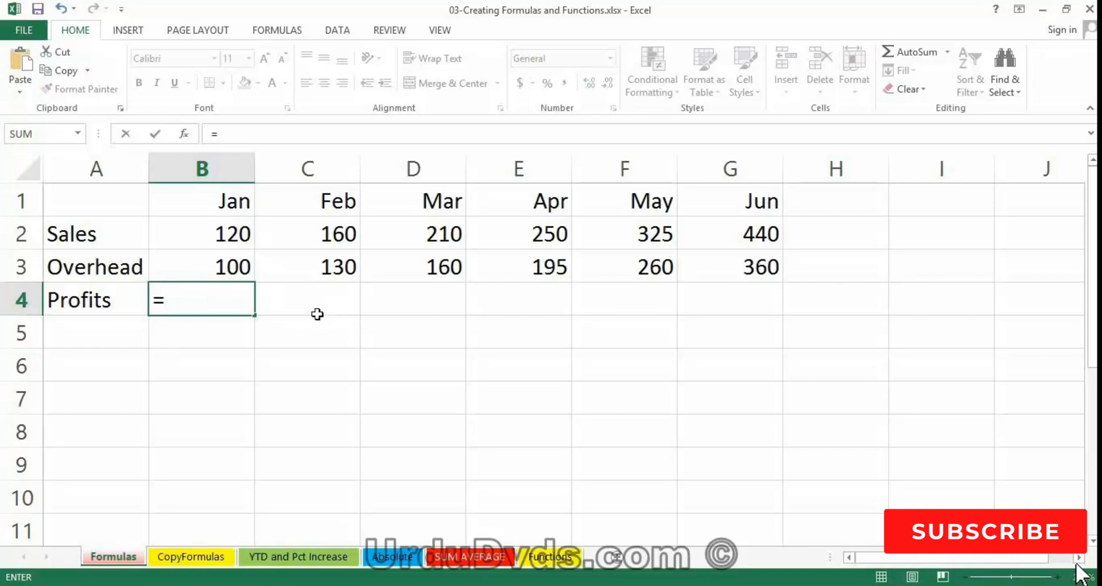
text(120-)
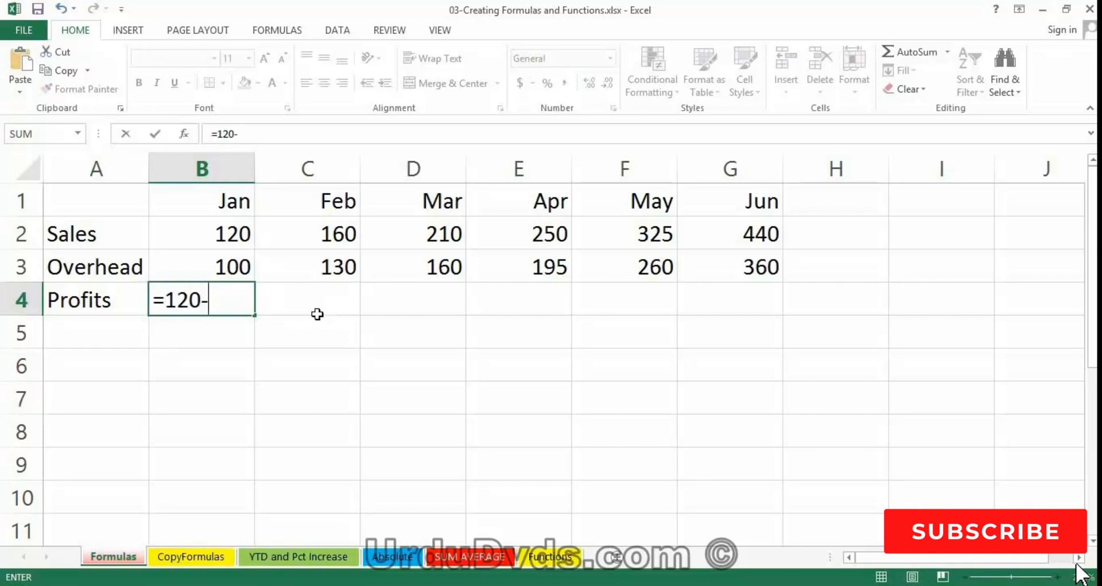
text(100)
key(Return)
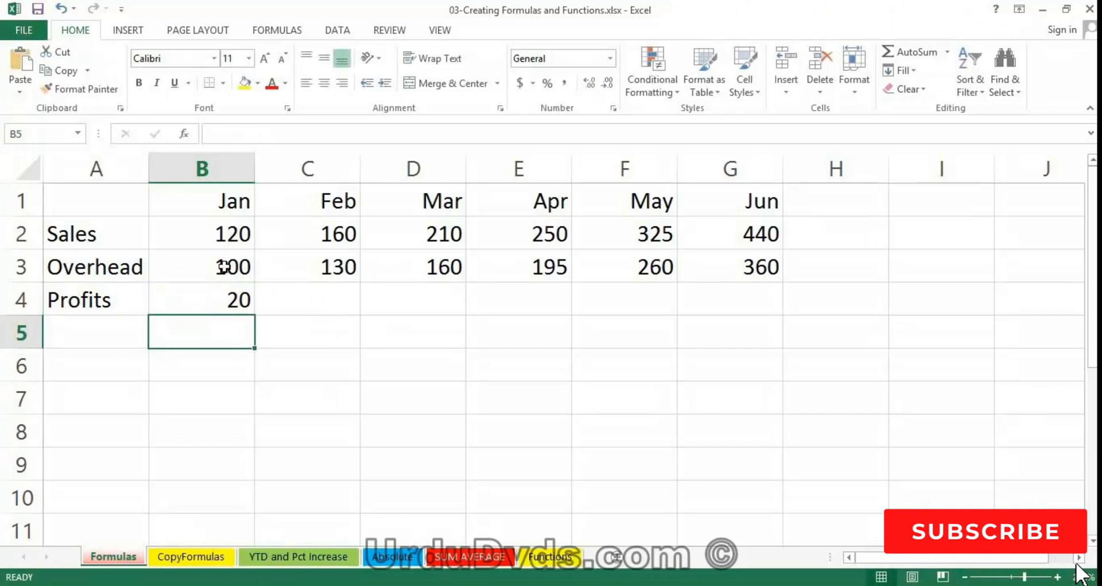
click(221, 307)
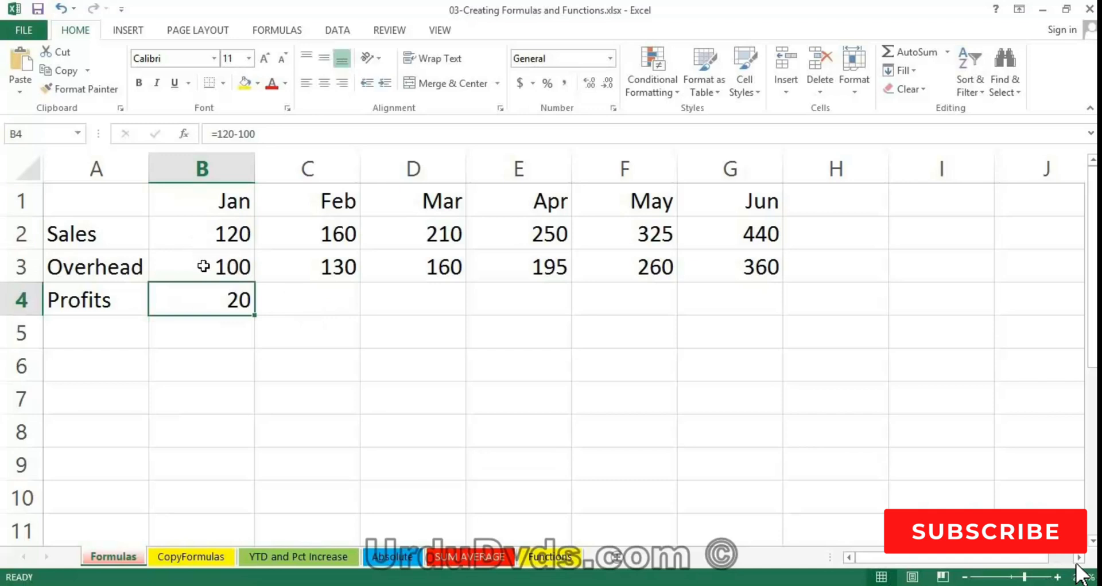
- Set January sales in B2 to 140 and check whether the B4 profit formula responds
click(208, 234)
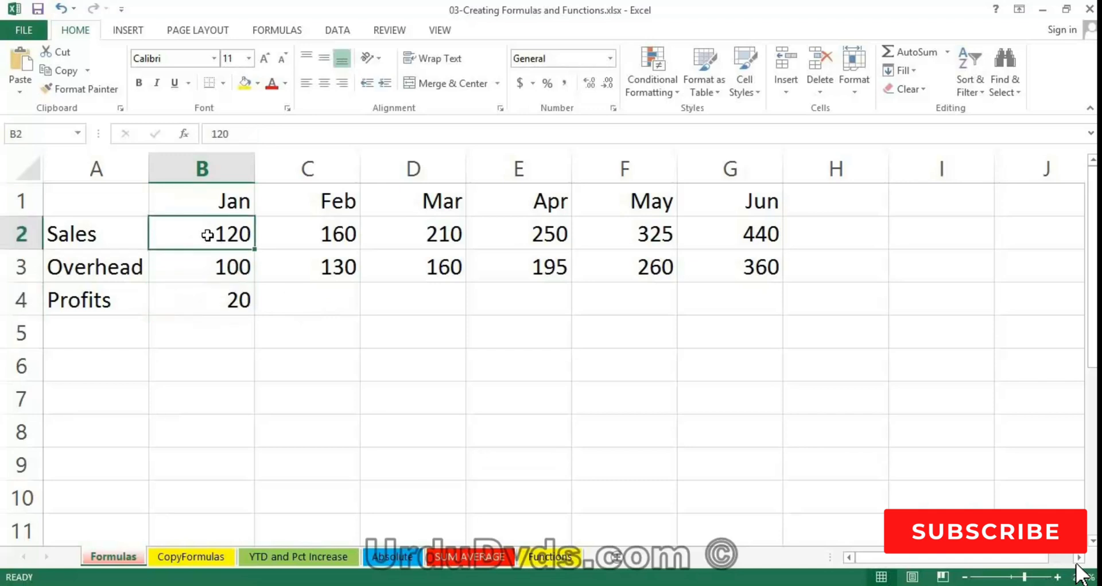
text(140)
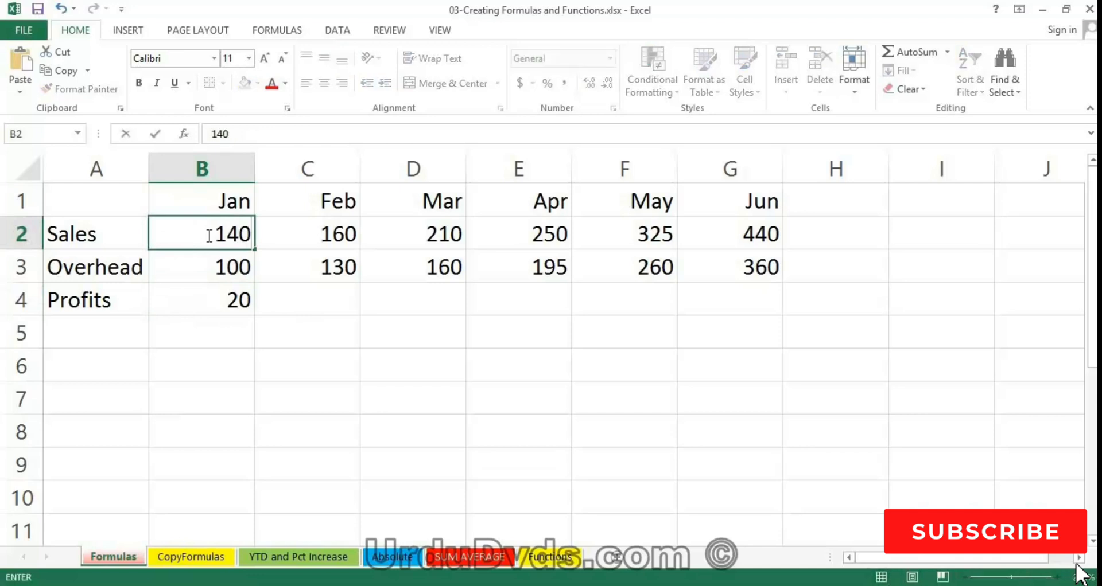
key(Return)
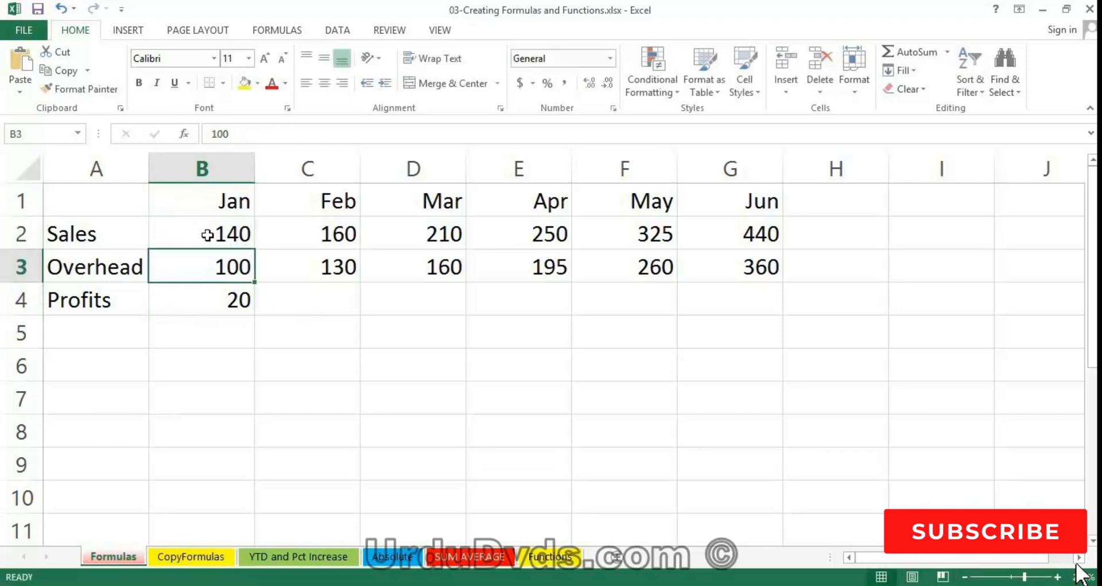
click(214, 301)
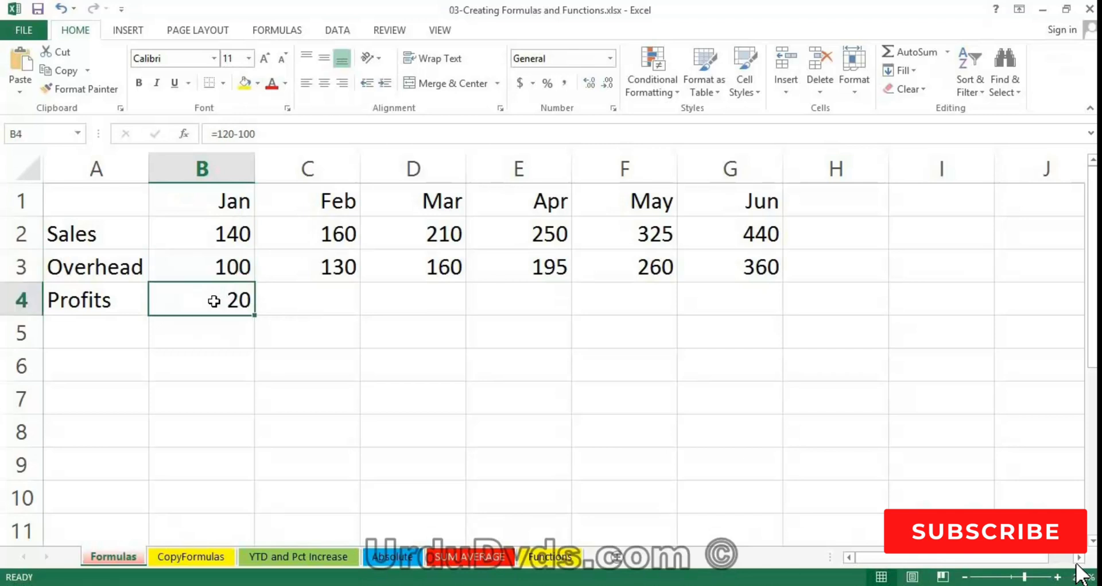
- Set January sales in B2 back to 120 and clear the profit formula from B4
click(214, 233)
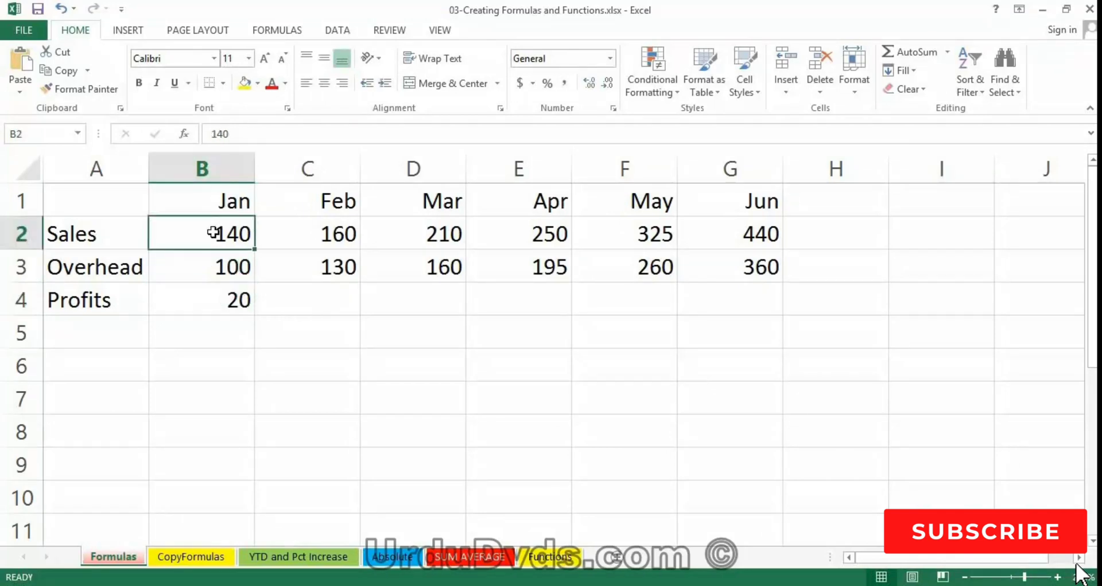
text(120)
click(206, 301)
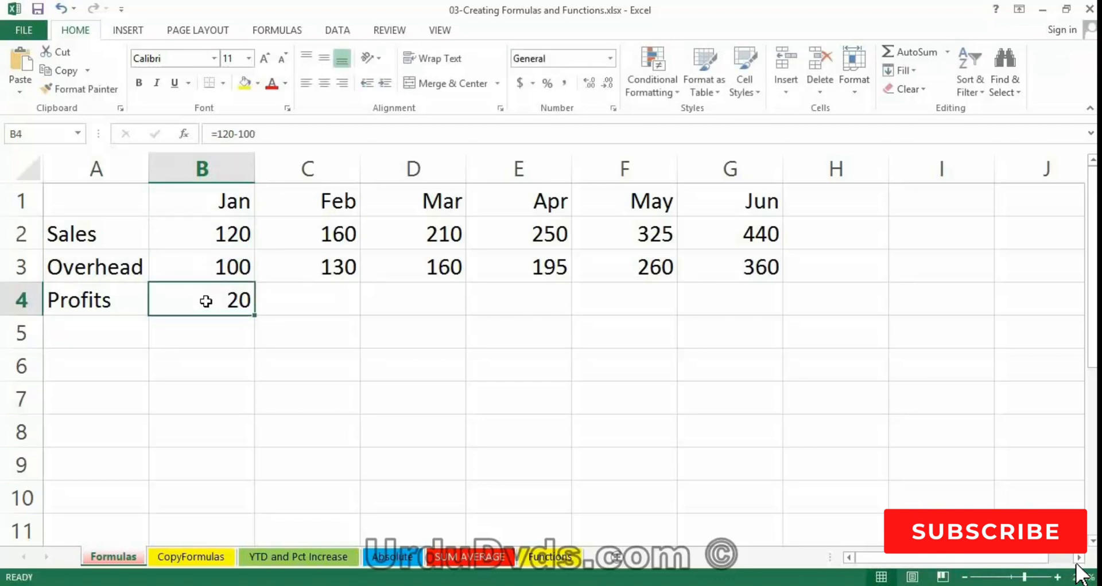
key(Delete)
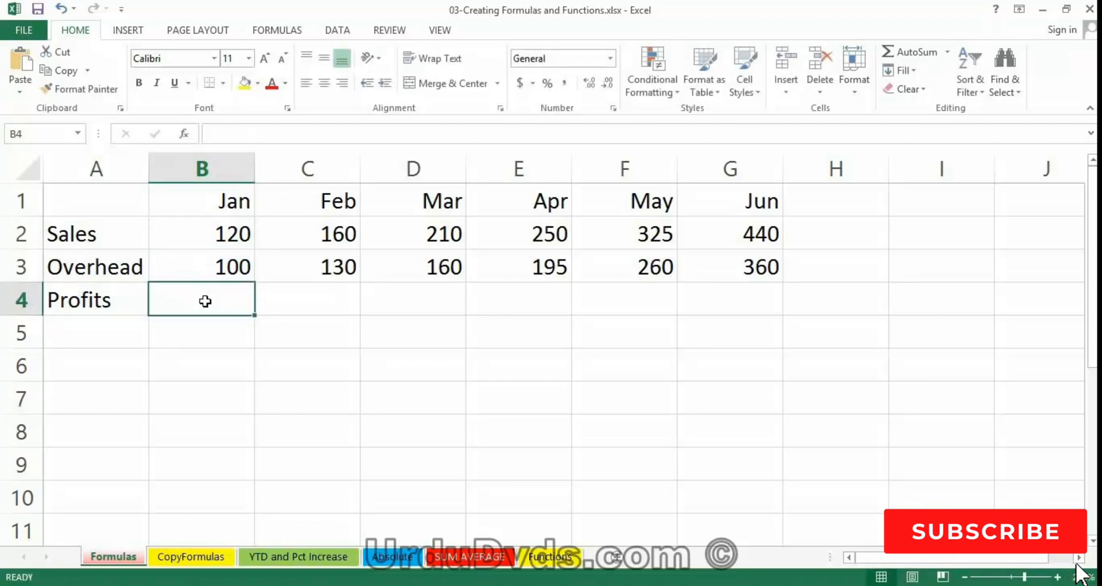
- Enter the formula =B2-B3 in B4 to subtract January overhead from January sales
text(=)
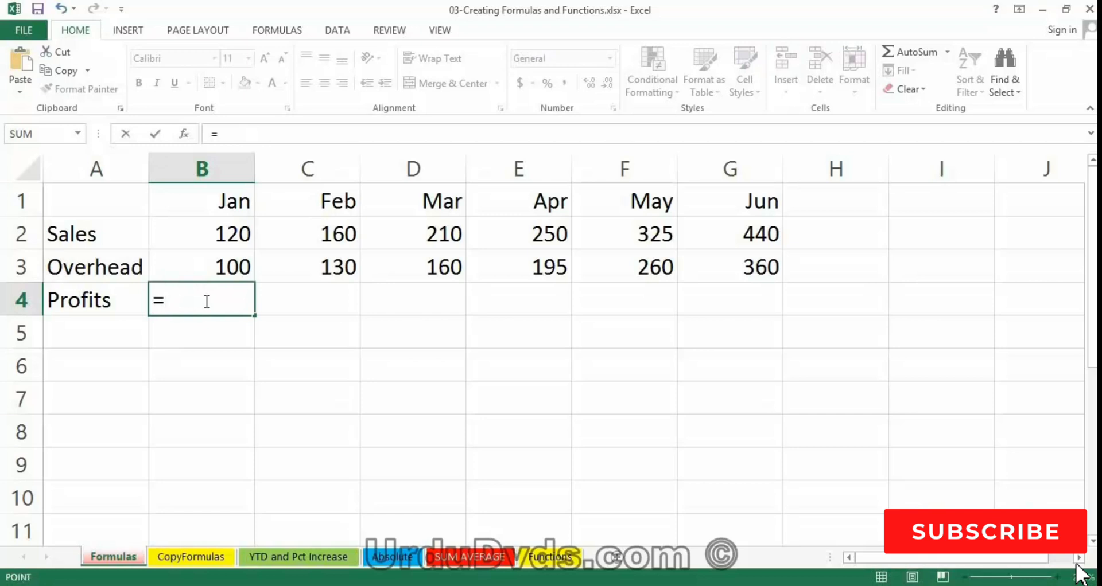
key(Up)
key(Up)
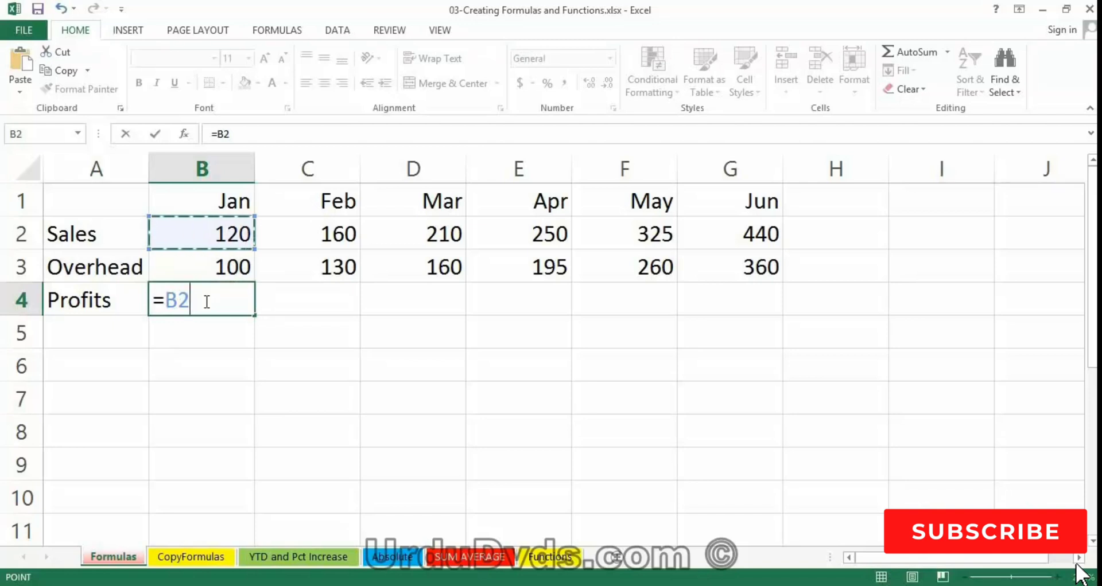
text(-)
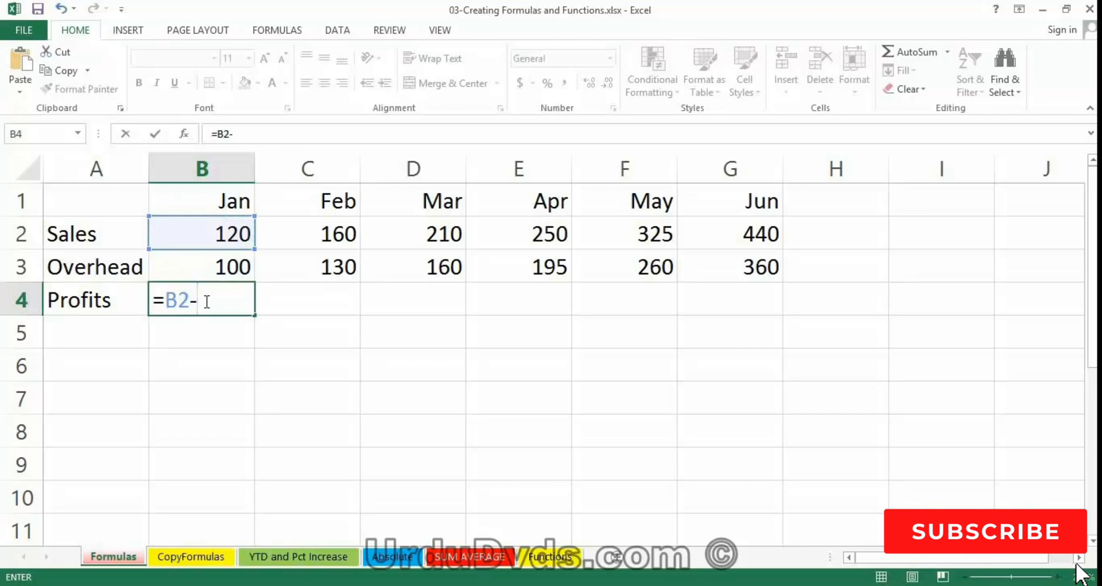
key(Up)
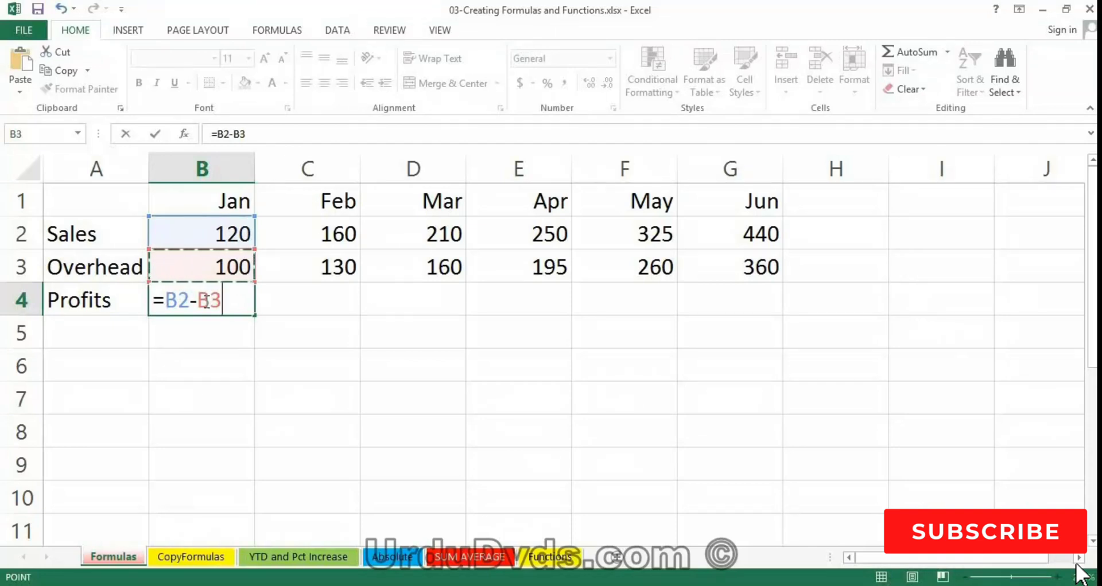
key(Return)
click(218, 303)
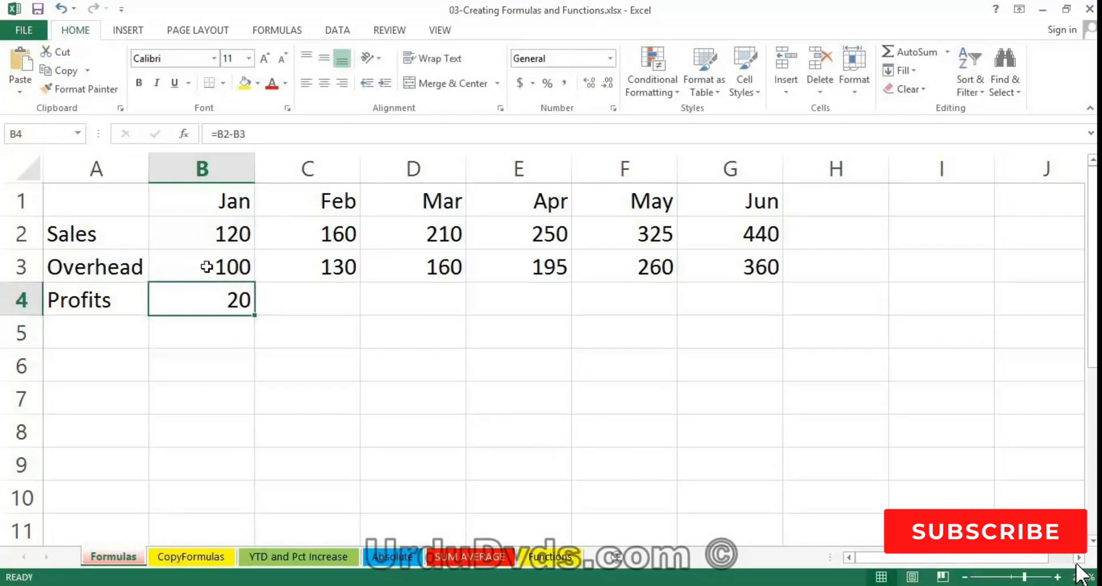
- Set January sales in B2 to 220 to test the cell-reference formula in B4
click(203, 236)
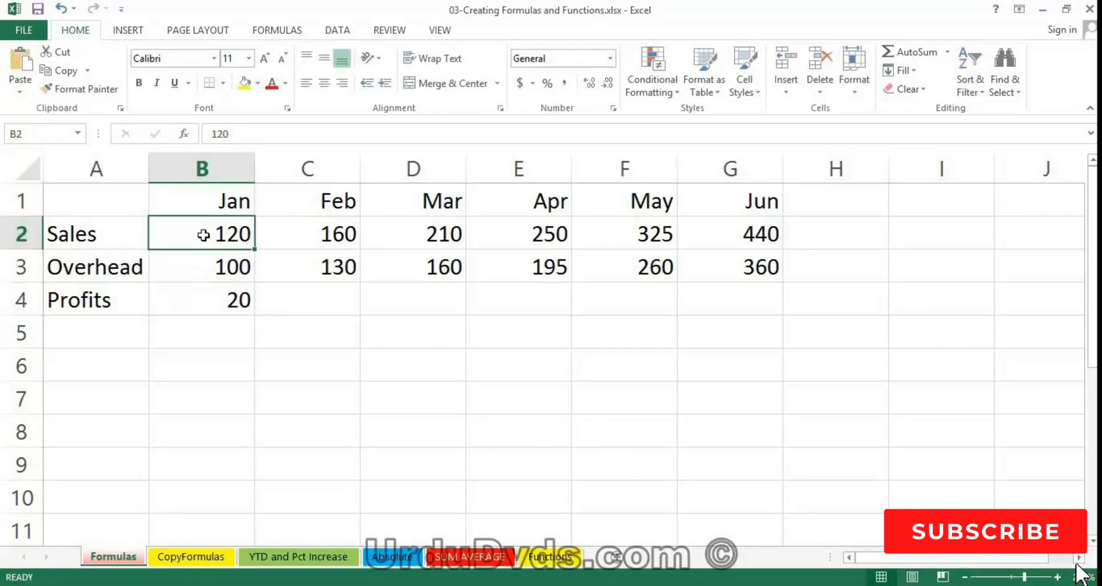
text(220)
key(Return)
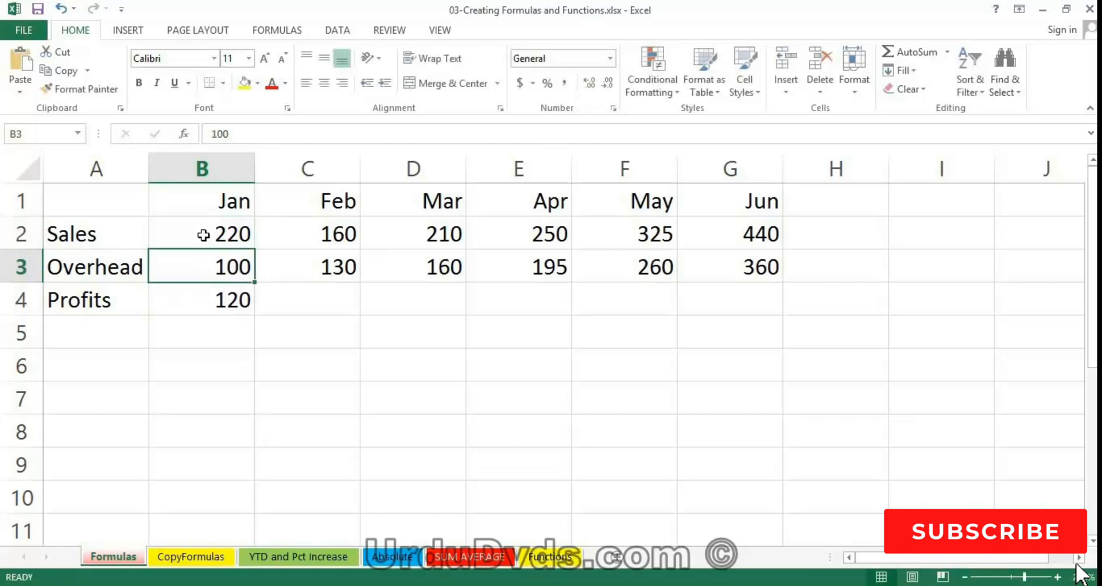
- Edit the first digit of January sales in B2 so the value is 120 again
click(224, 234)
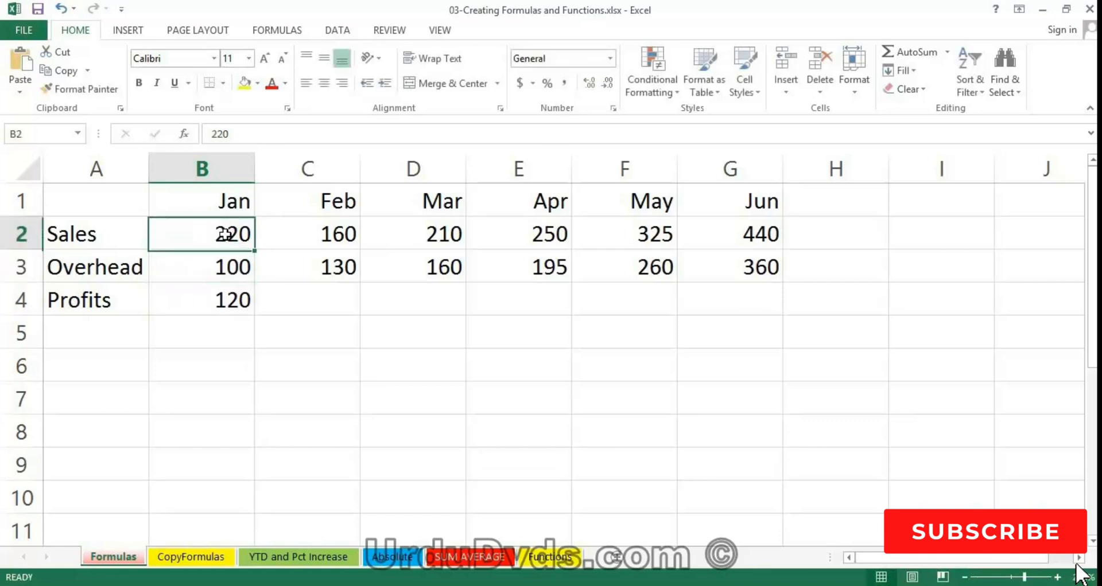
double_click(225, 235)
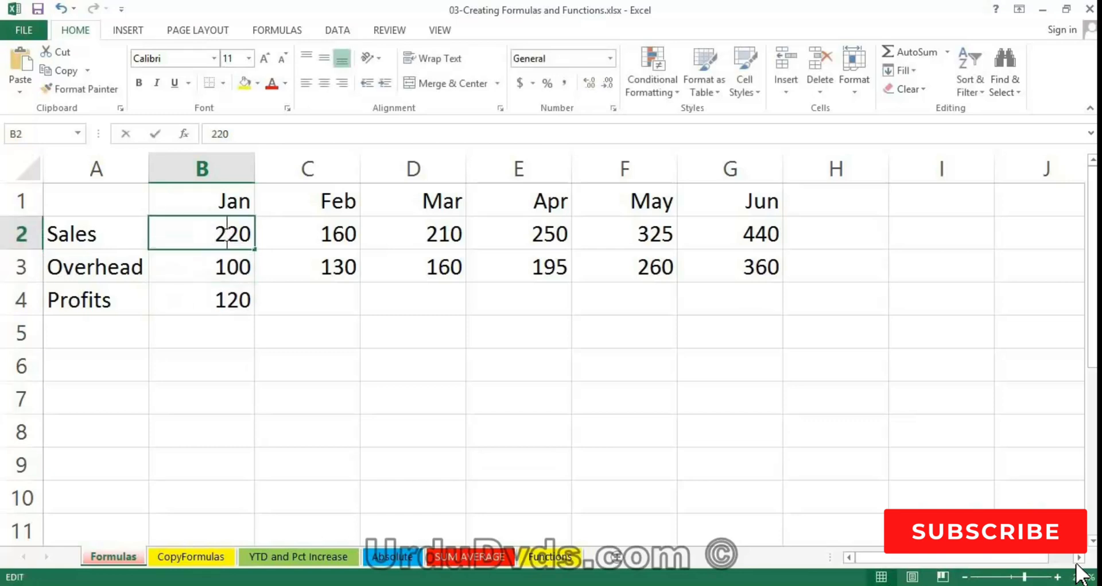
key(BackSpace)
text(1)
key(Return)
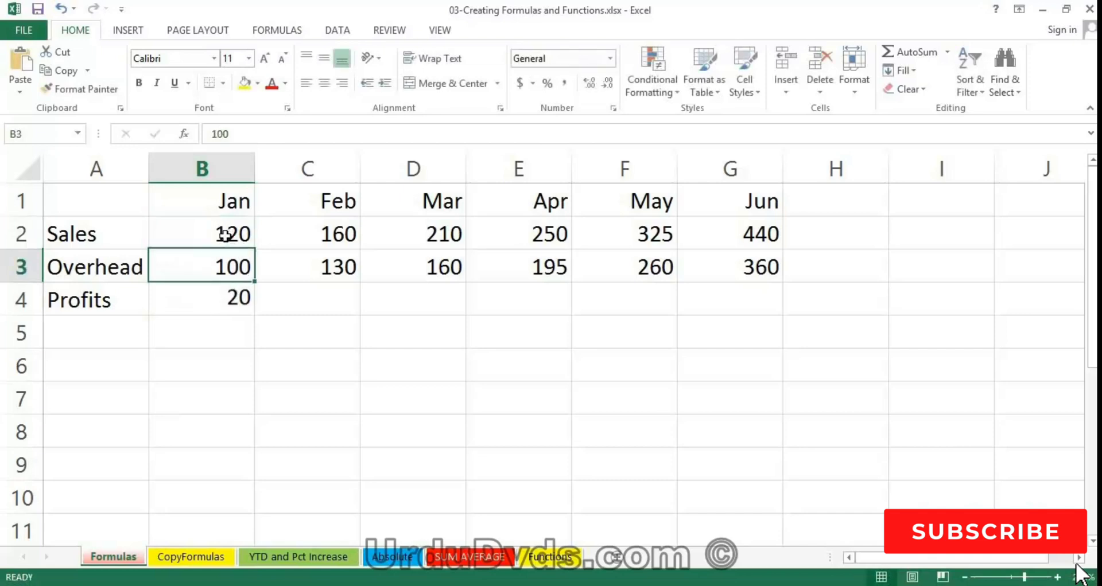
- Replace the January profit formula in B4 with =b2-b3, writing the cell references out as text
click(227, 297)
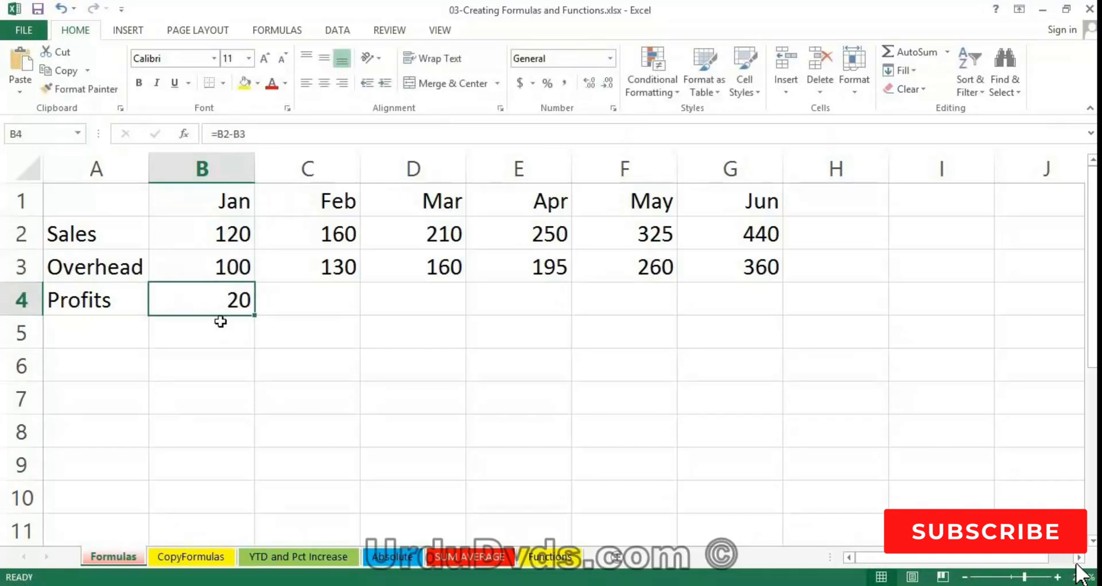
text(=)
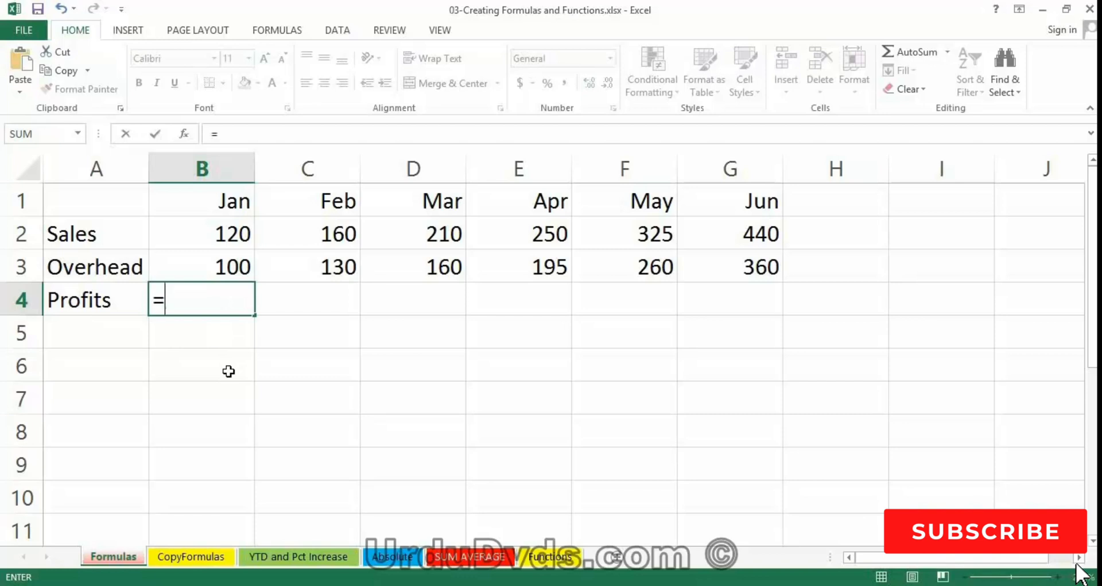
text(b1)
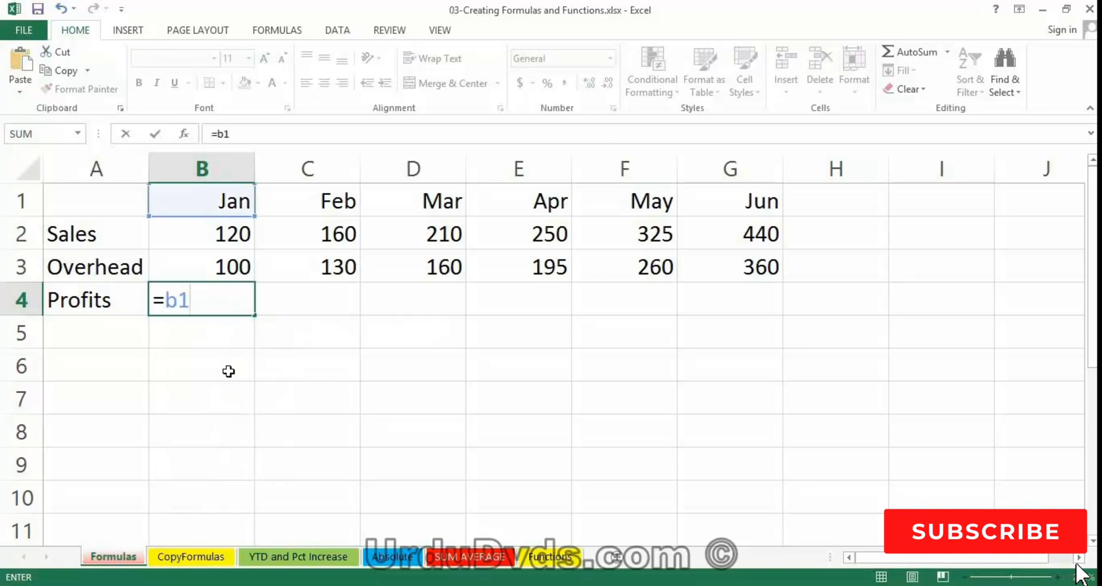
key(BackSpace)
text(2)
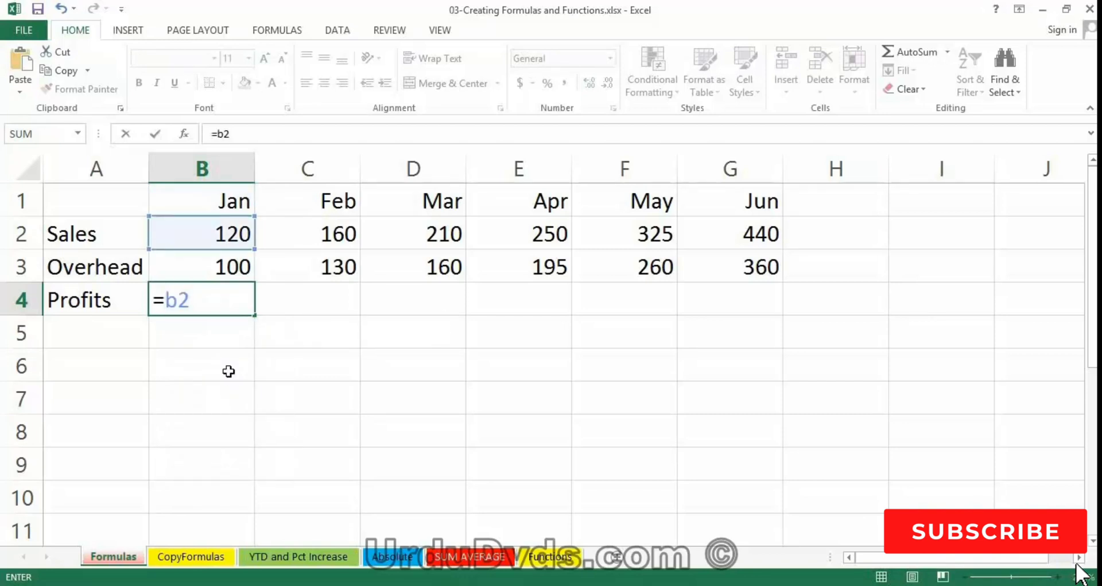
text(-b3)
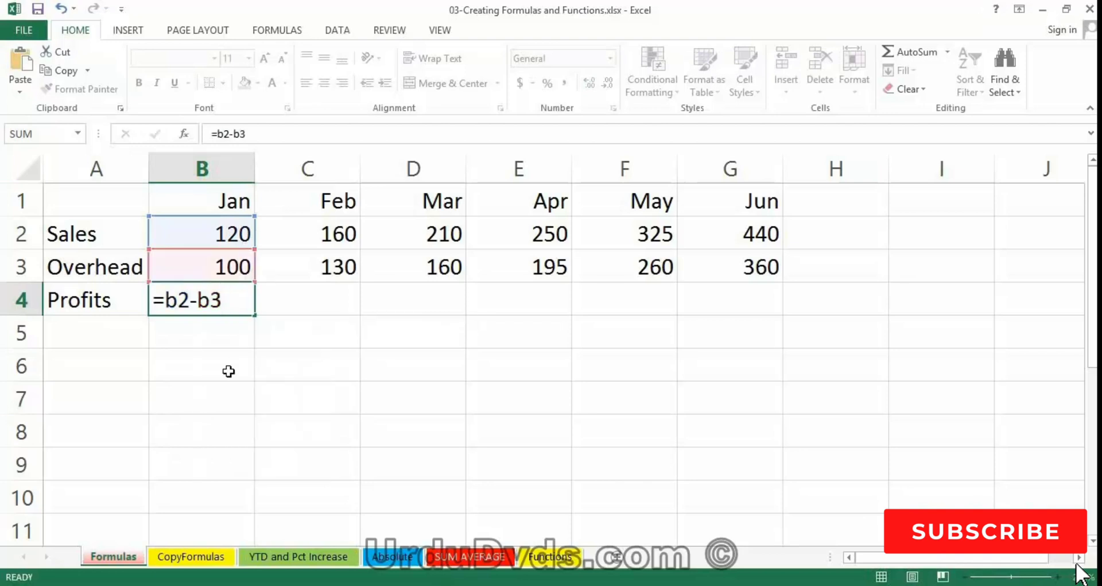
key(Return)
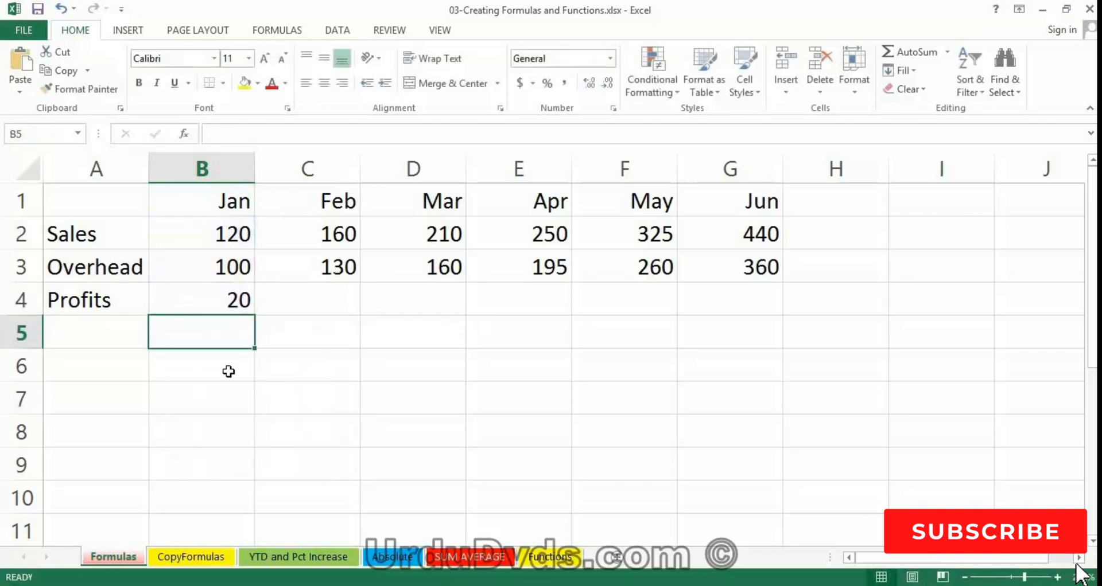
- Rebuild the January profit formula in B4 as =B2-B3 by pointing to the sales and overhead cells
click(218, 305)
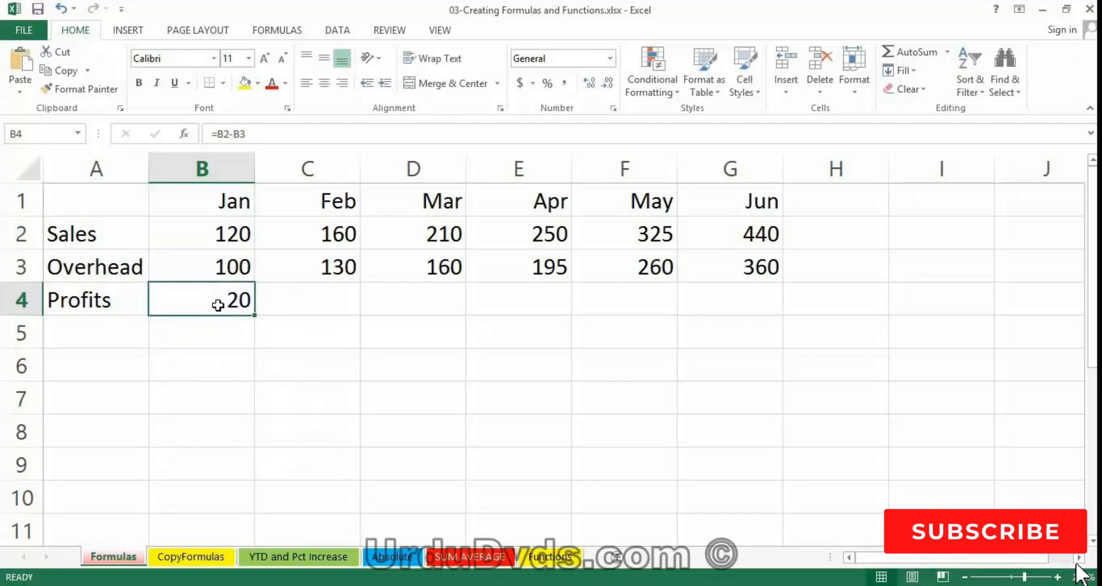
text(=)
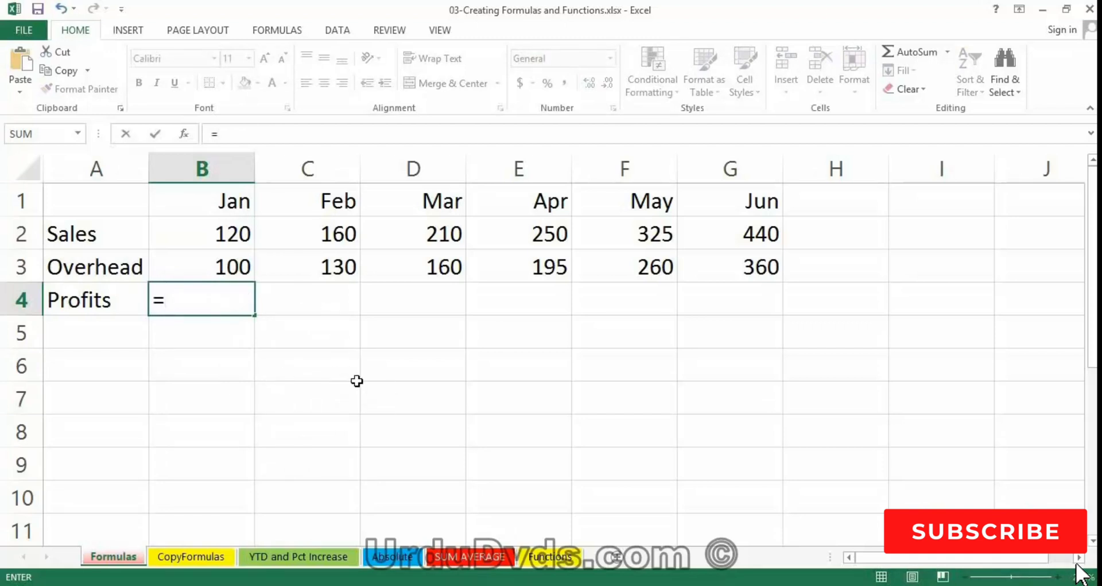
click(219, 237)
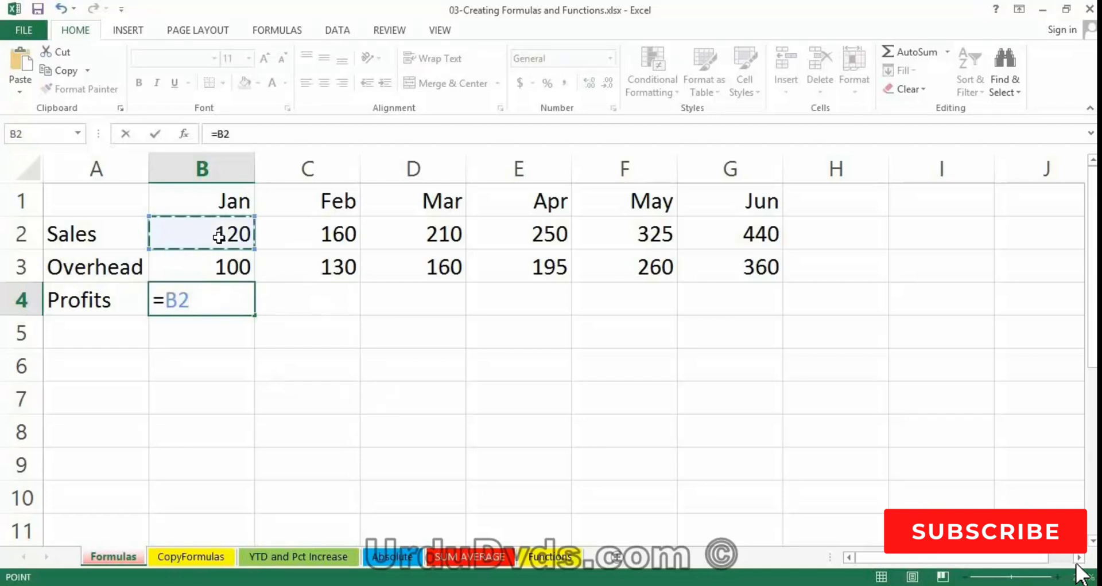
text(-)
click(218, 264)
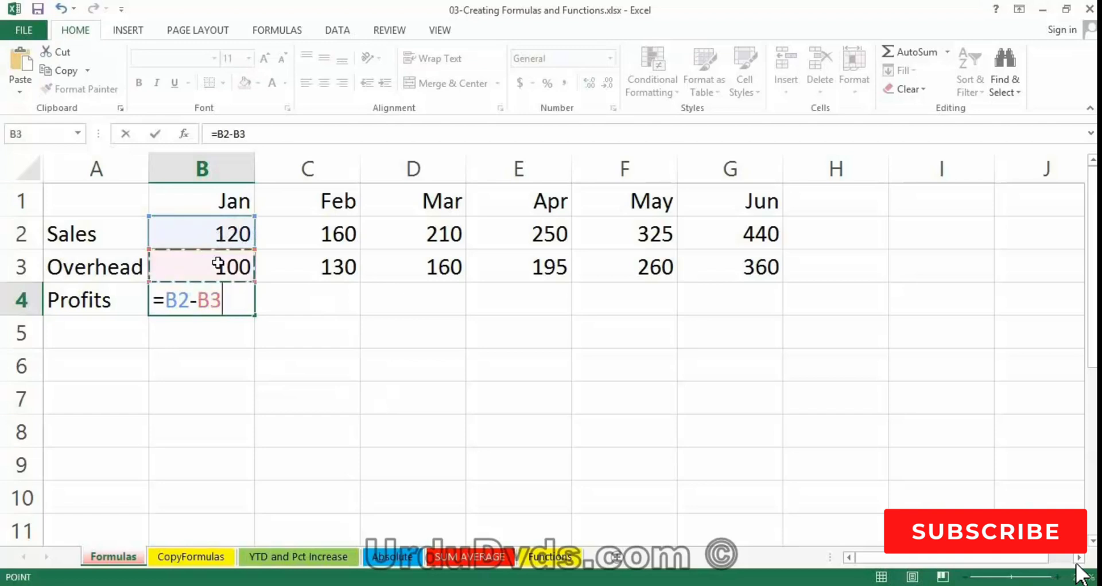
key(Return)
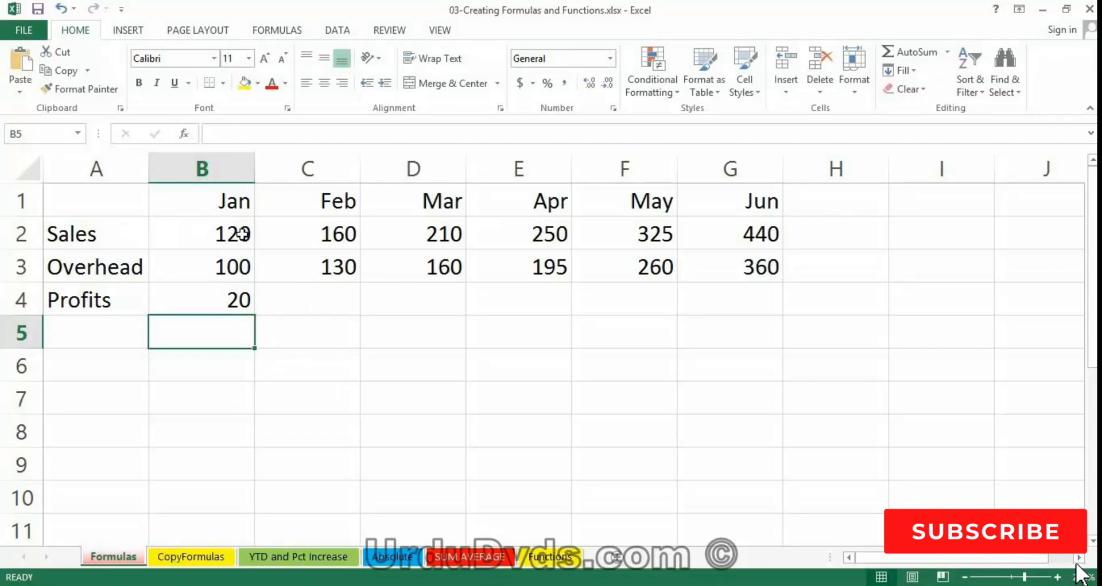
- Total the January to June sales in H2 with =B2+C2+D2+E2+F2+G2, pointing to each sales cell for its reference
click(824, 231)
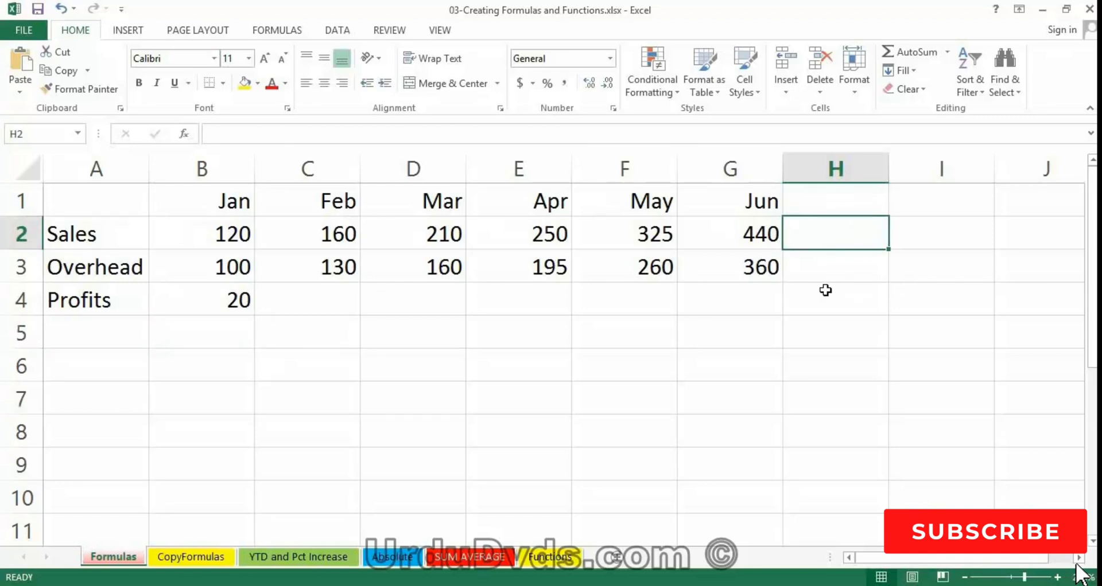
text(=)
click(228, 233)
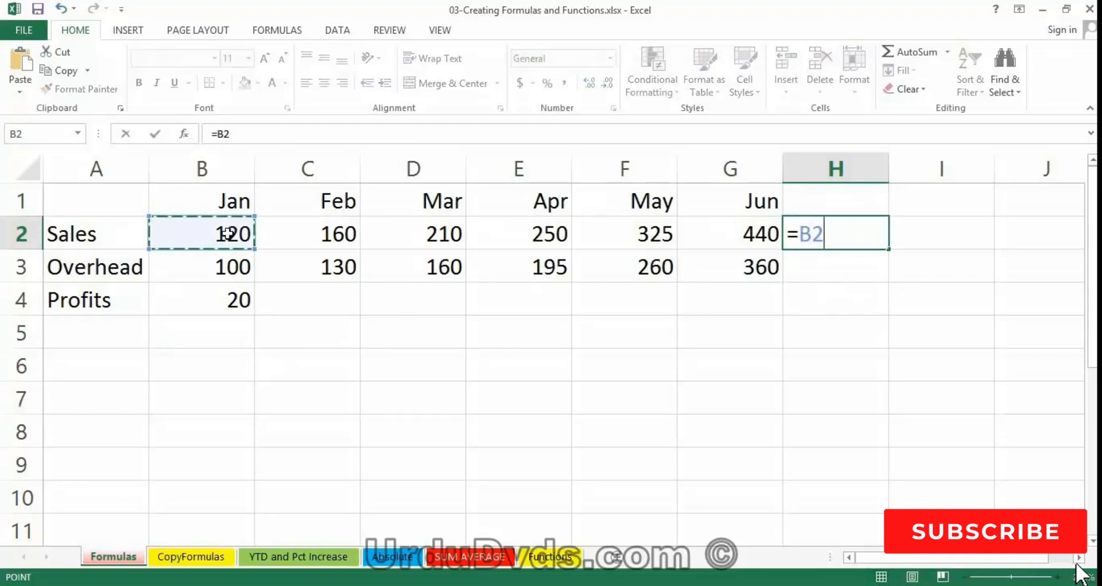
text(+)
click(324, 239)
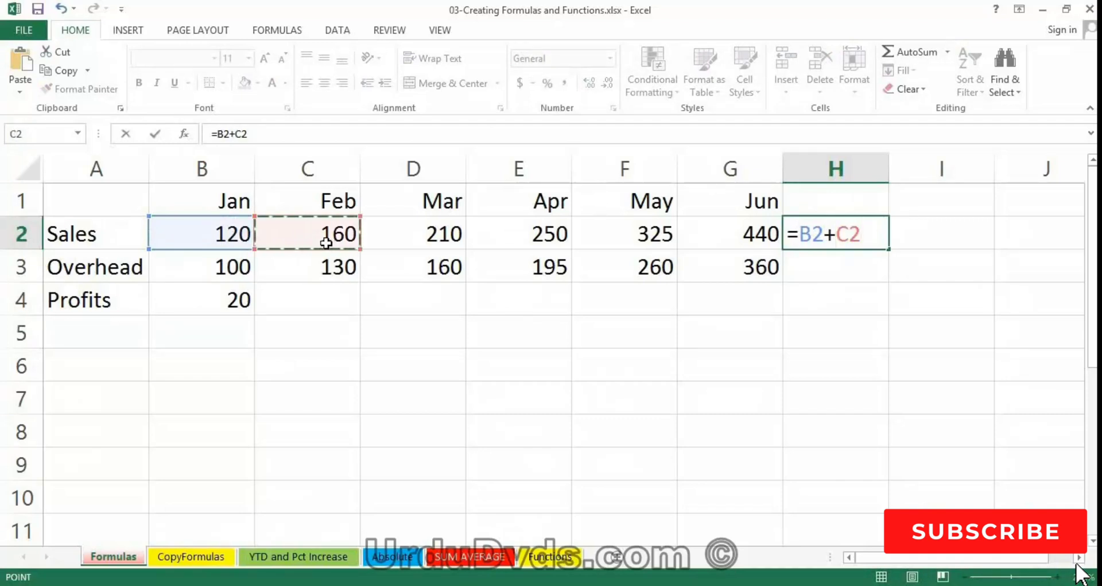
text(+)
click(400, 238)
text(+)
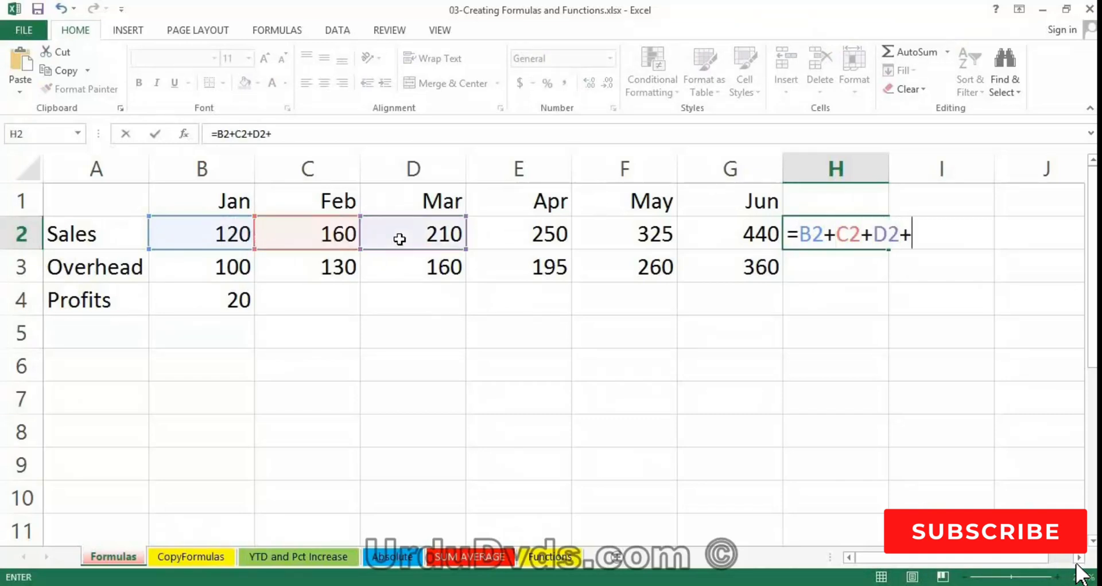
click(501, 232)
text(+)
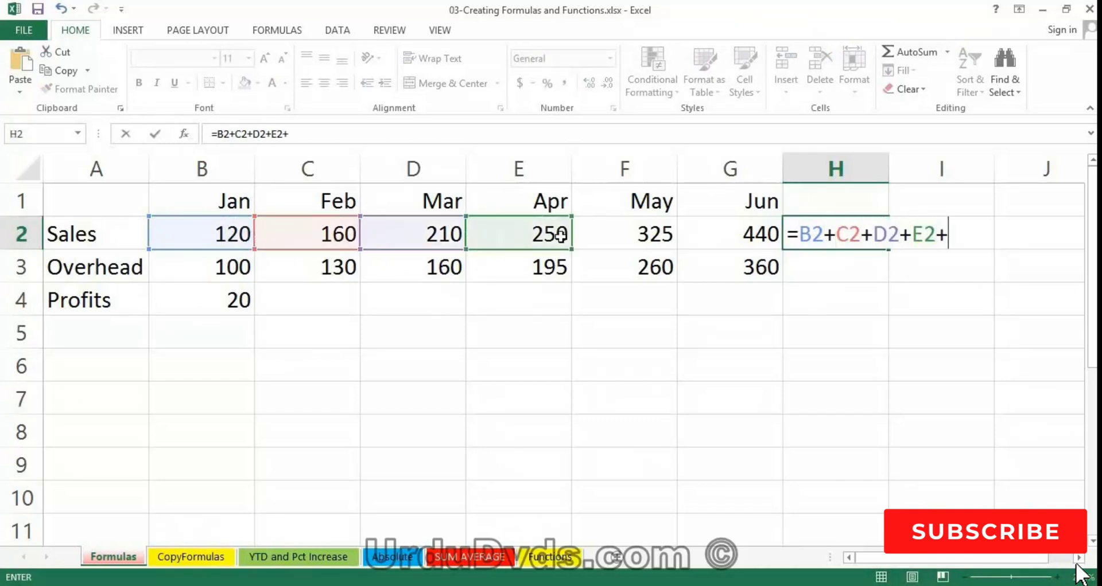
click(639, 236)
text(+)
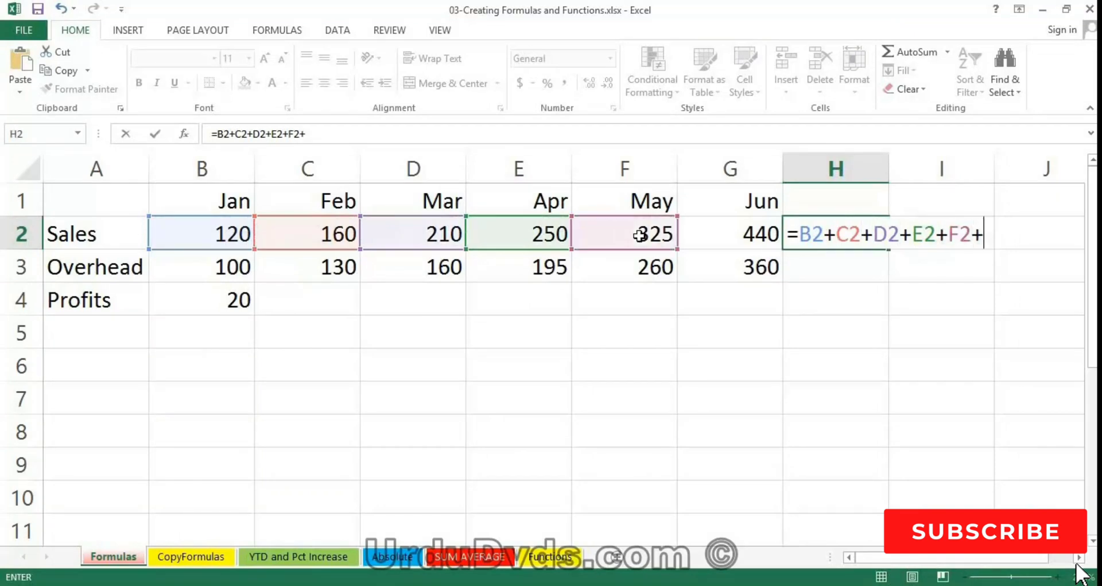
click(720, 240)
key(Return)
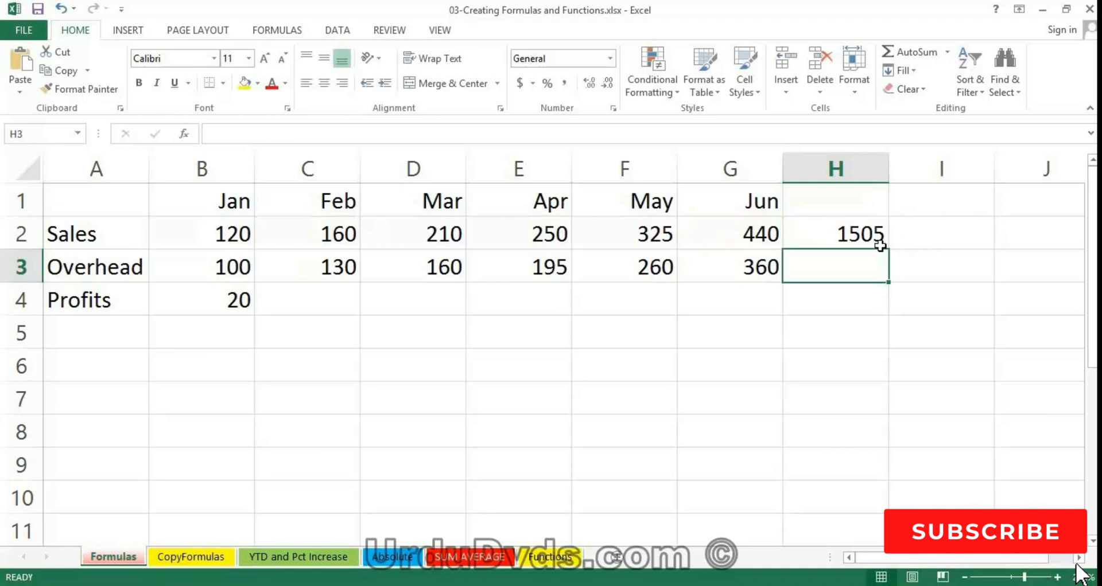
- Replace the sales total formula in H2 with =sum(B2:G2), selecting the January to June sales cells as the range
click(856, 236)
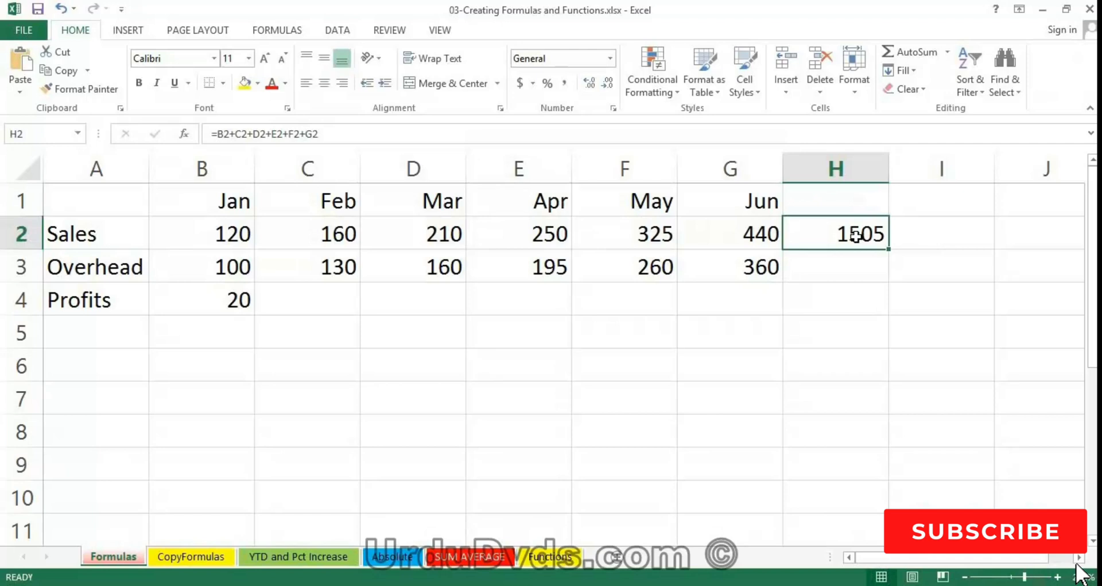
text(=)
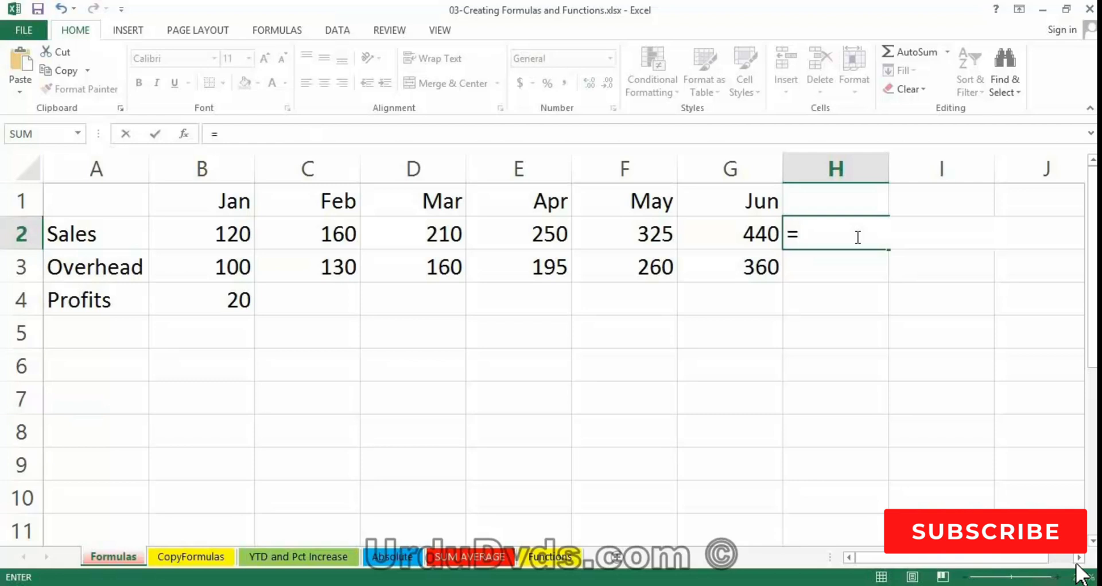
text(sum)
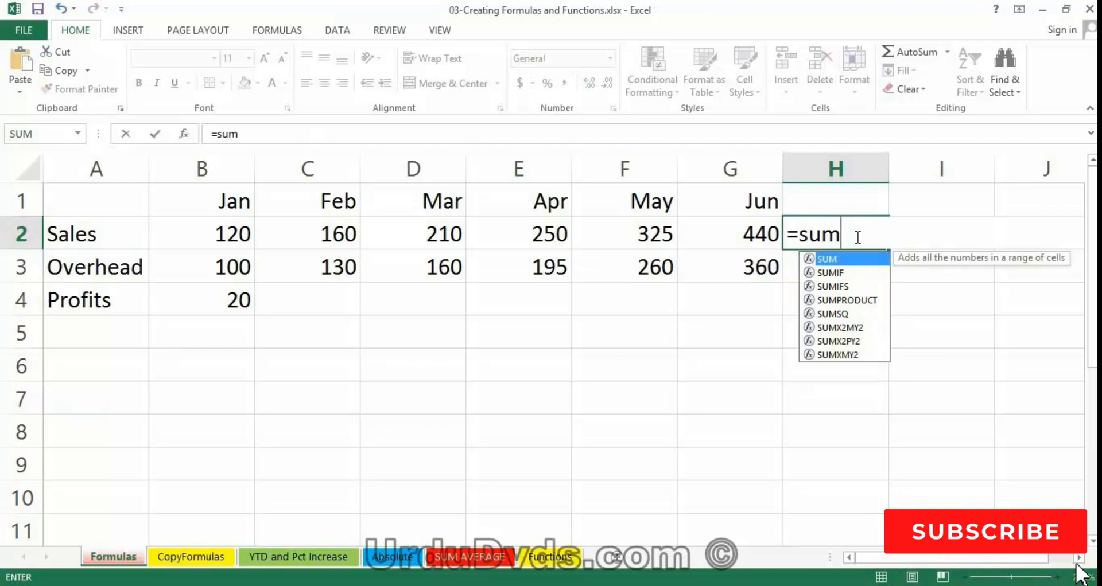
text(()
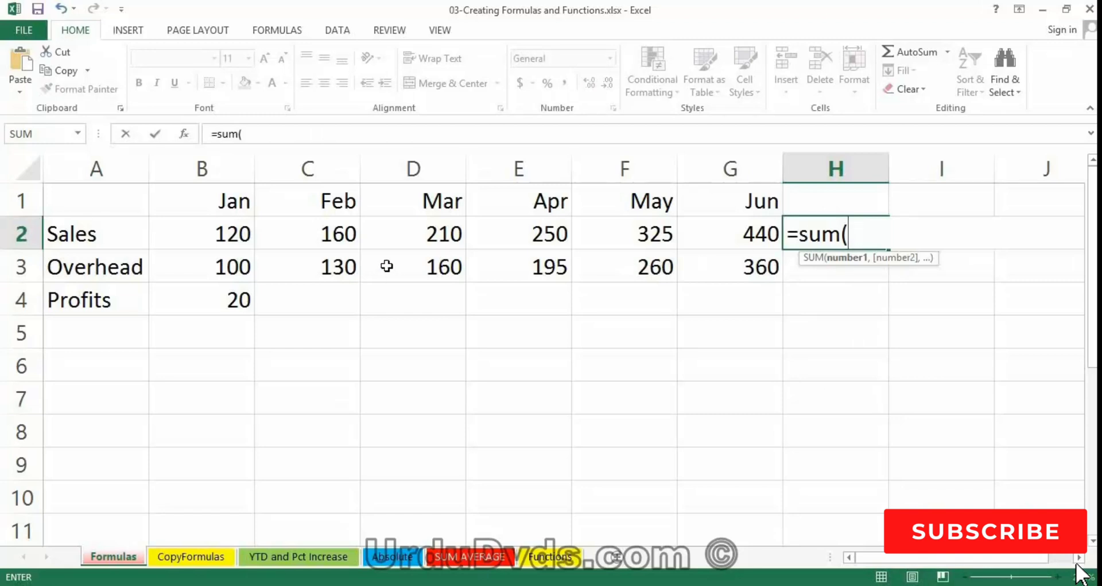
click(223, 232)
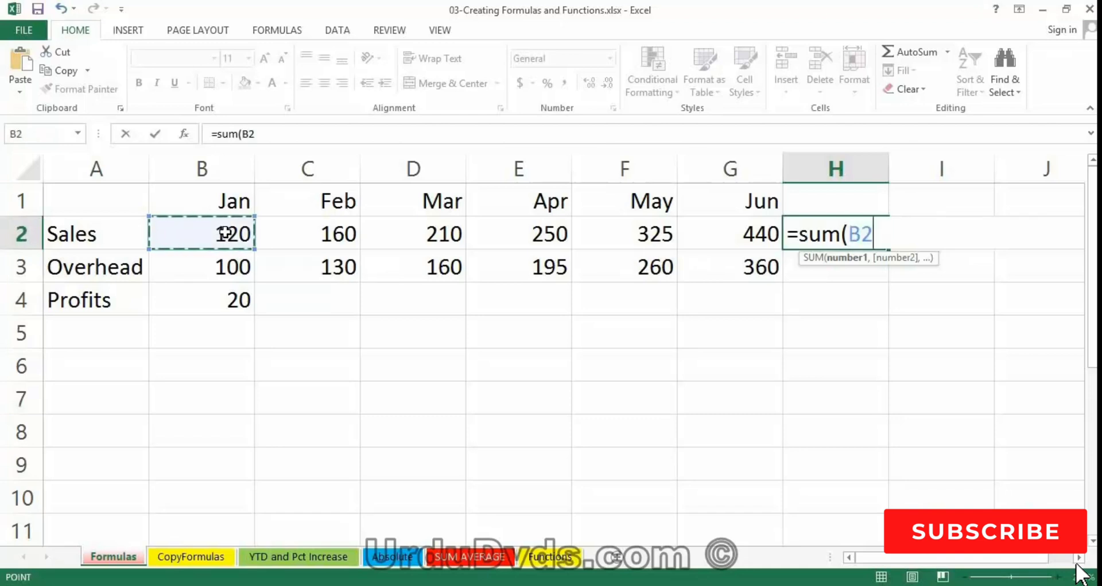
drag(224, 231, 725, 240)
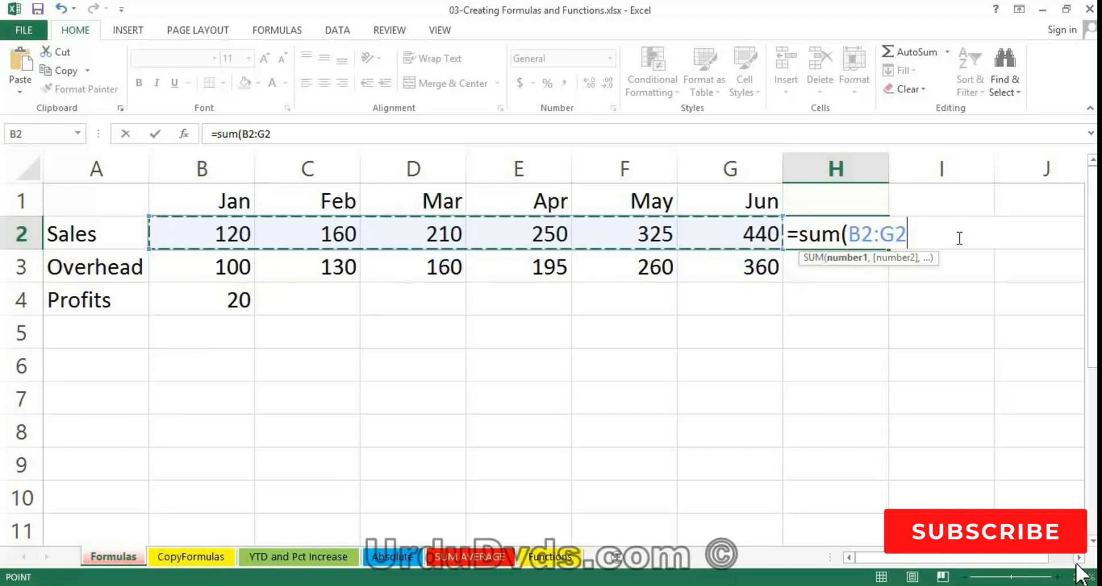
text())
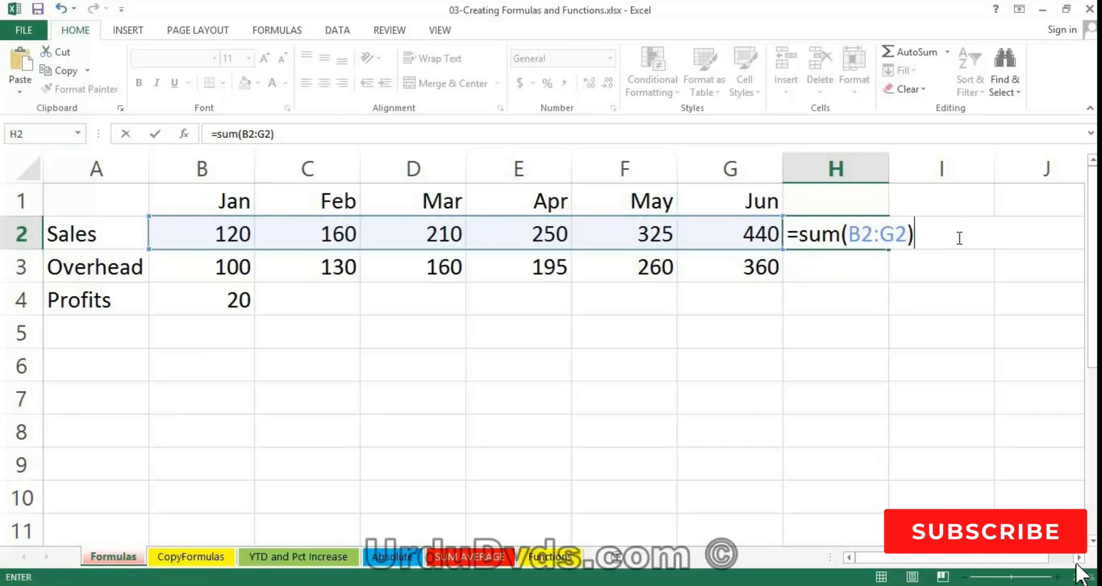
key(Return)
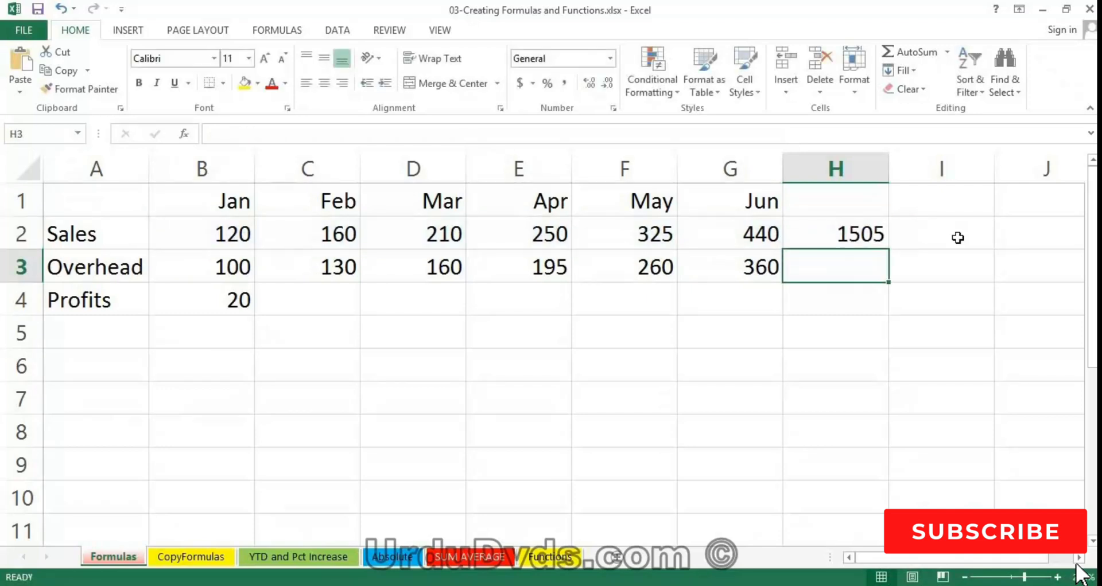